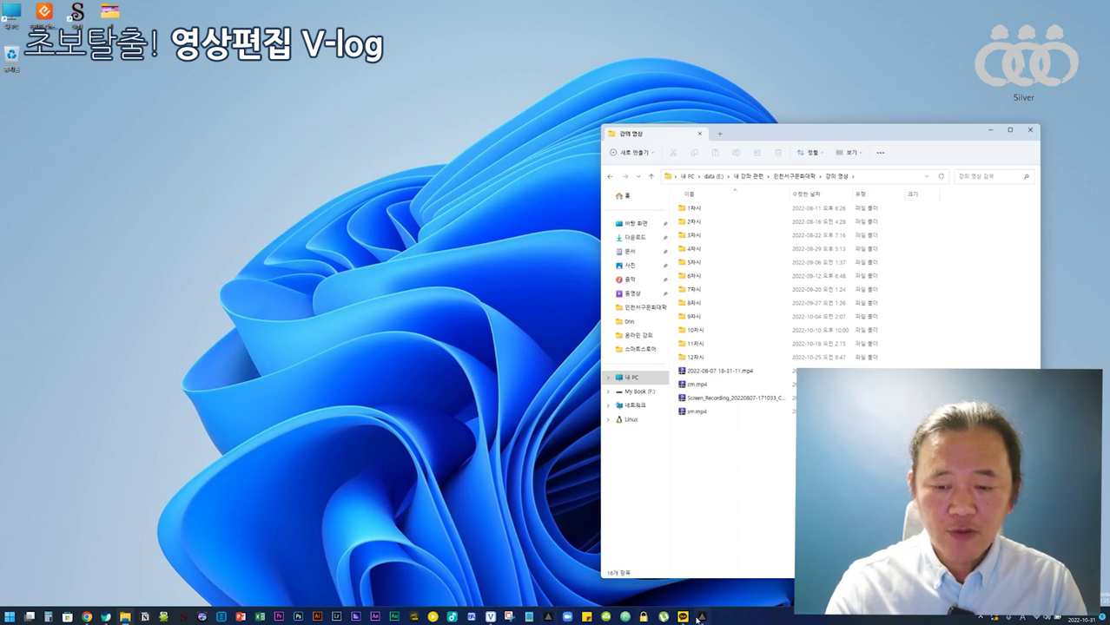
# Close the 강의 영상 folder window to clear the desktop.
pyautogui.moveTo(703, 618)
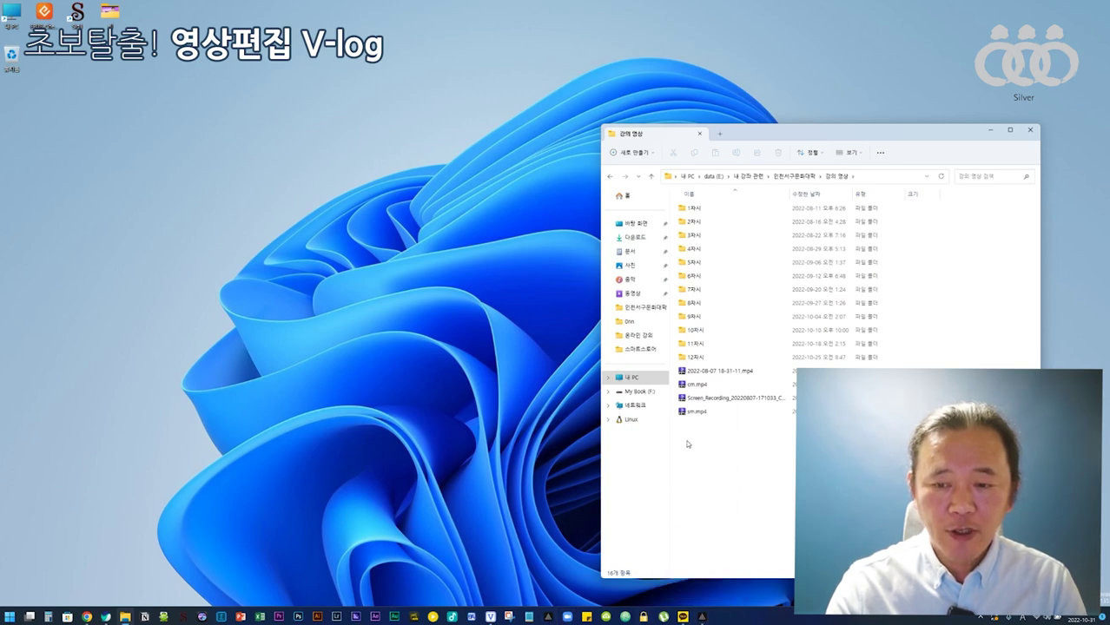
pyautogui.click(1032, 131)
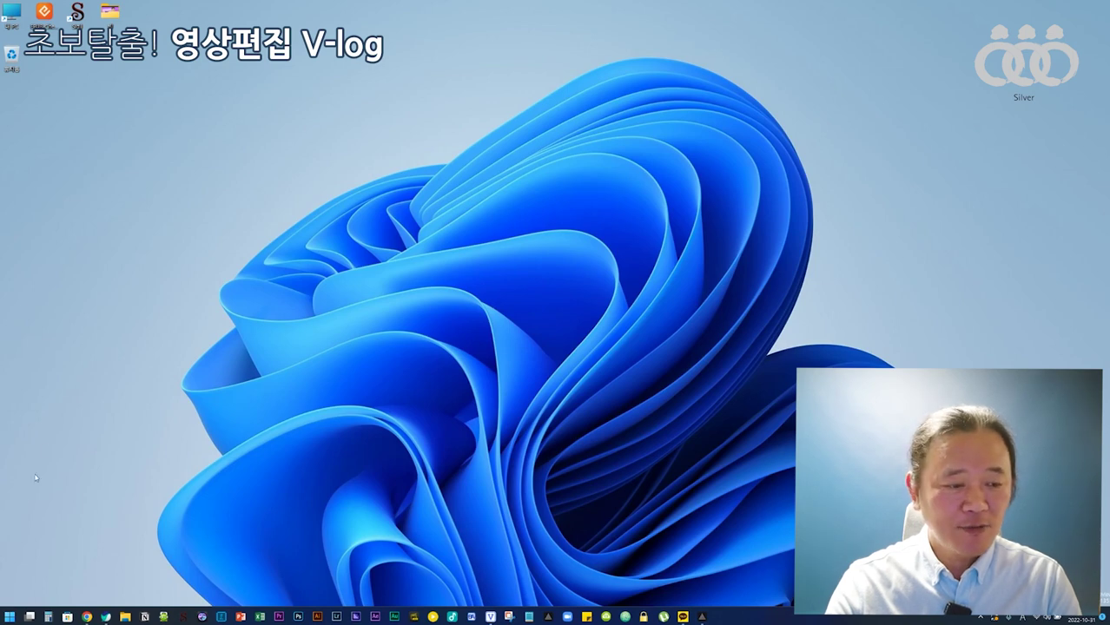
# Look for Clipchamp in the alphabetical list of all installed apps, and close the list again.
pyautogui.click(10, 616)
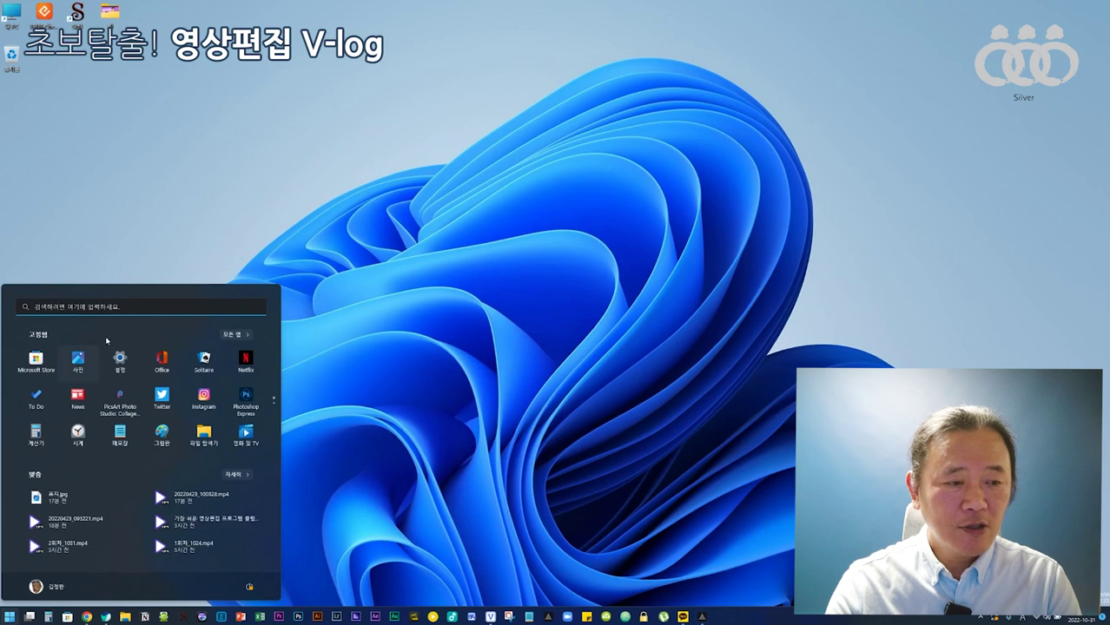
pyautogui.click(242, 335)
pyautogui.scroll(-1, 89, 451)
pyautogui.scroll(-4, 89, 450)
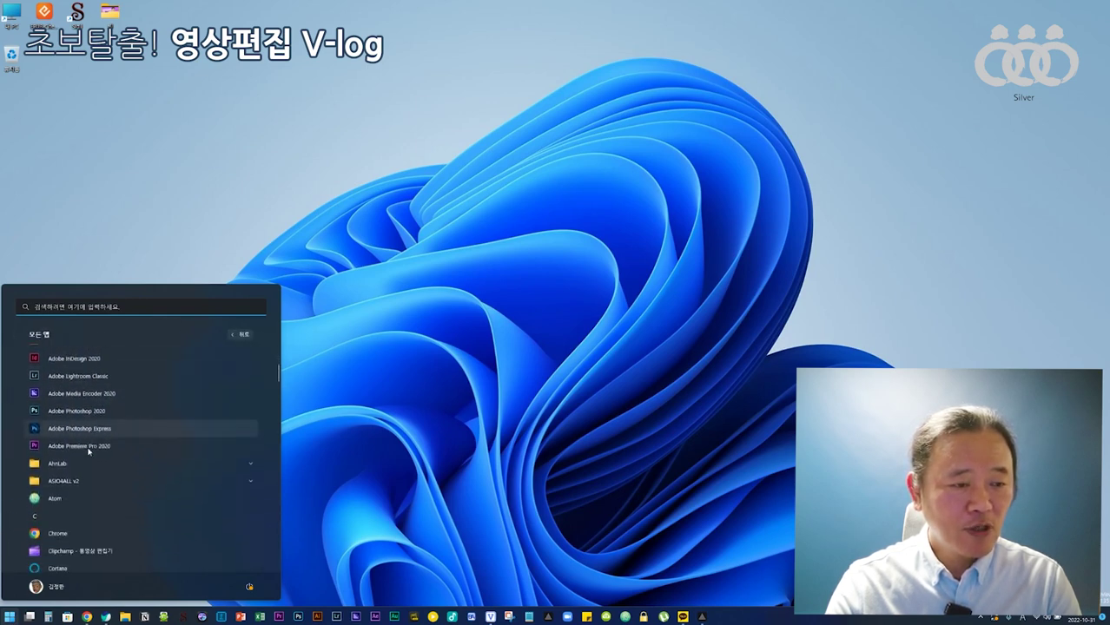
pyautogui.scroll(-3, 80, 441)
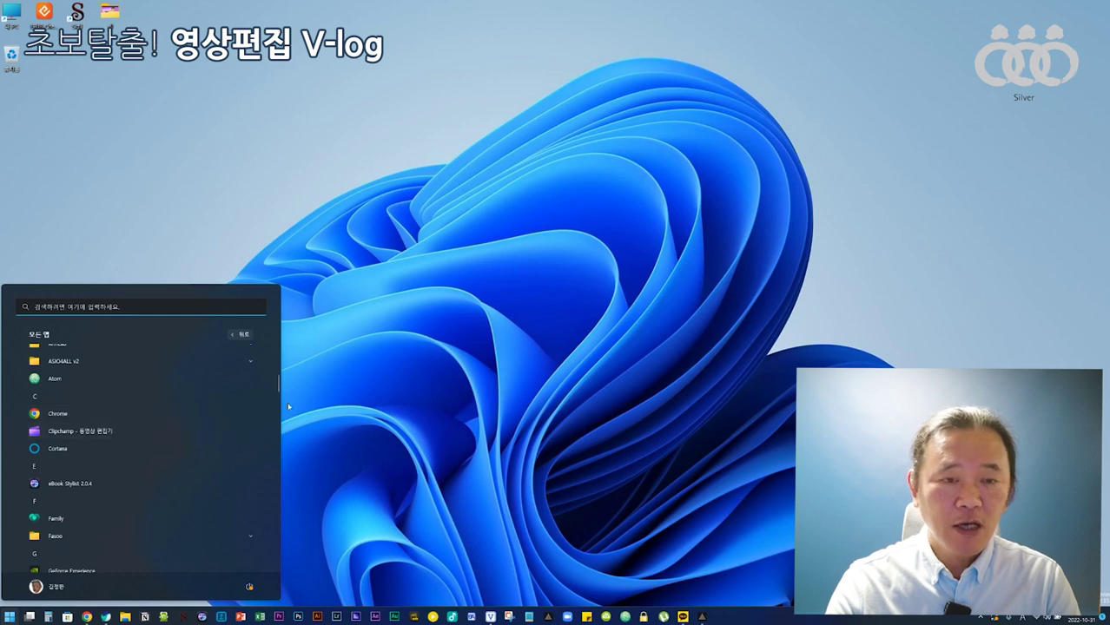
pyautogui.click(367, 391)
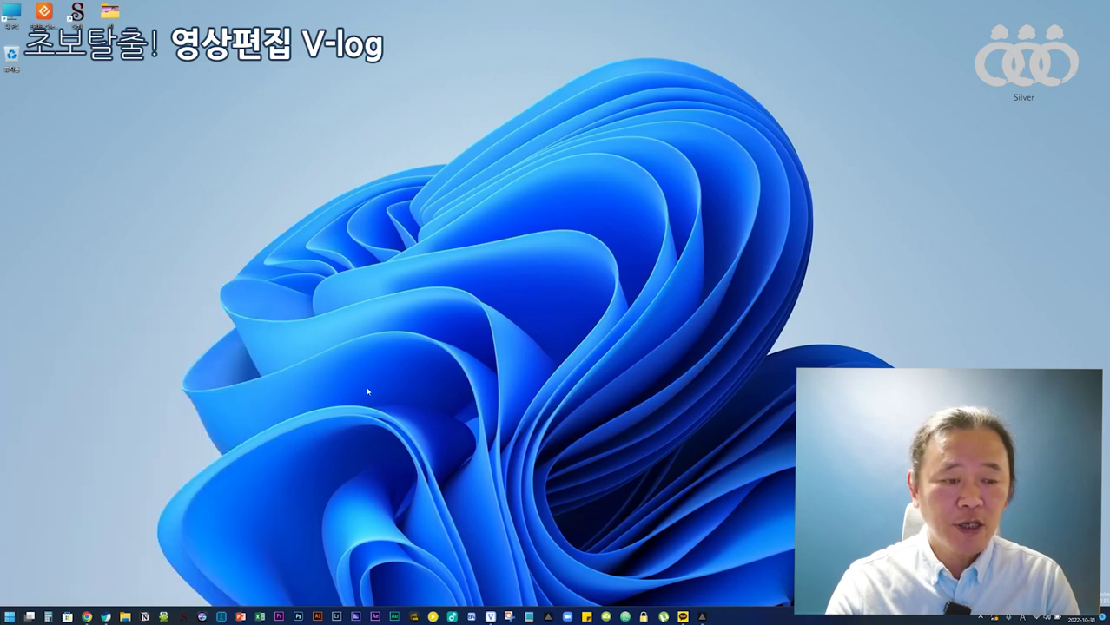
# Switch to the Microsoft Store, search for "clipchamp" and show the details of Clipchamp - 동영상 편집기.
pyautogui.click(10, 617)
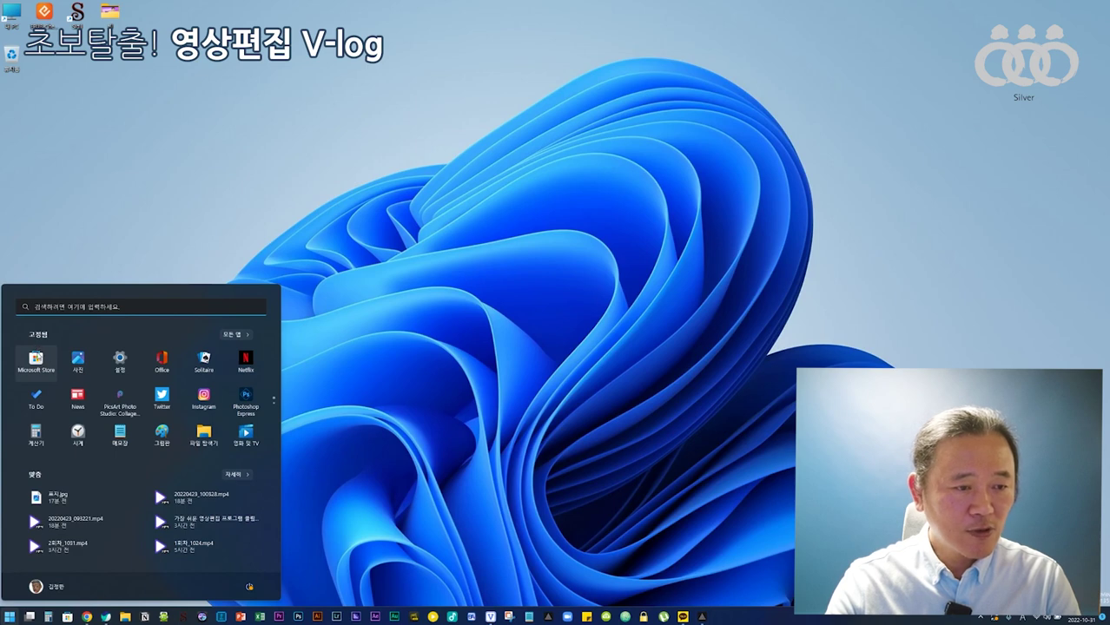
pyautogui.click(34, 360)
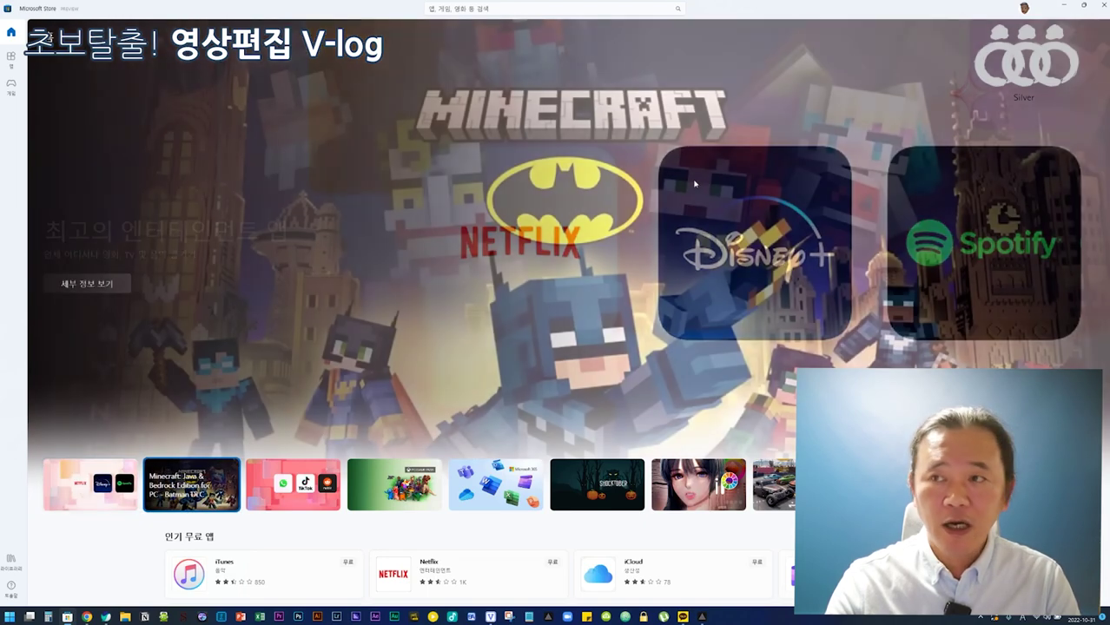
pyautogui.click(452, 7)
pyautogui.write('c')
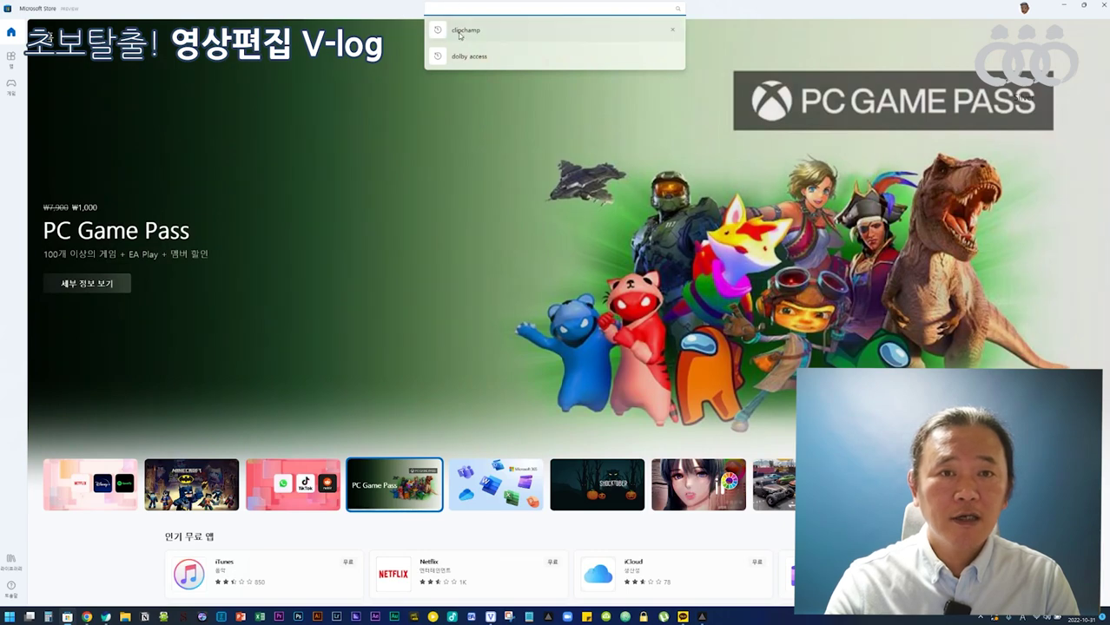
pyautogui.write('lipchamp')
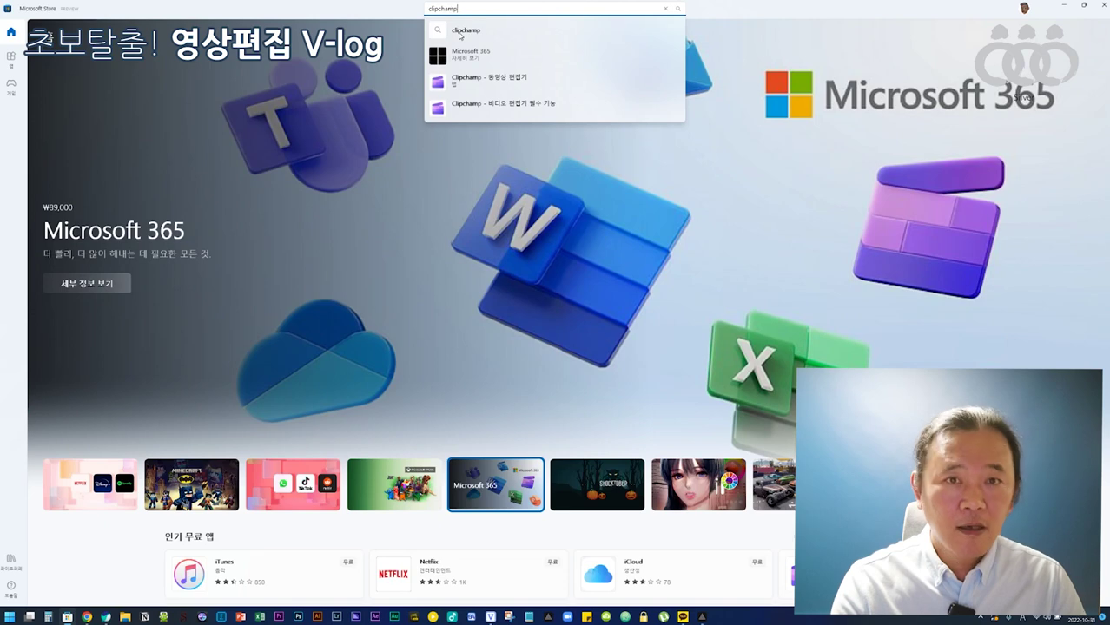
pyautogui.click(459, 32)
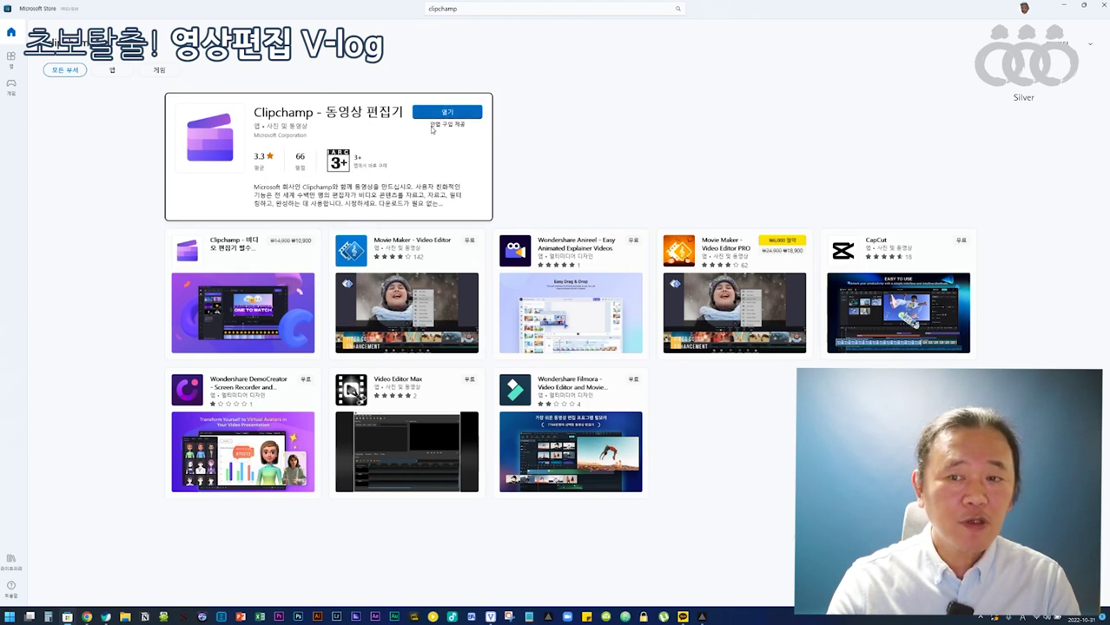
pyautogui.click(298, 125)
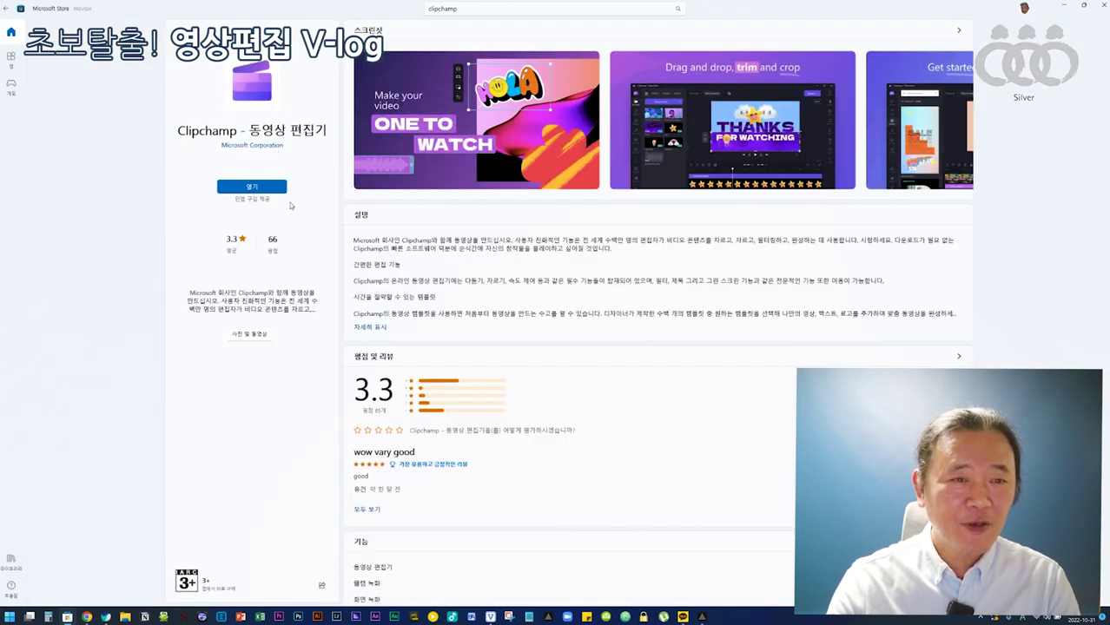
# Examine the description, ratings, features, system requirements and additional information on the Clipchamp store page.
pyautogui.scroll(-2, 666, 170)
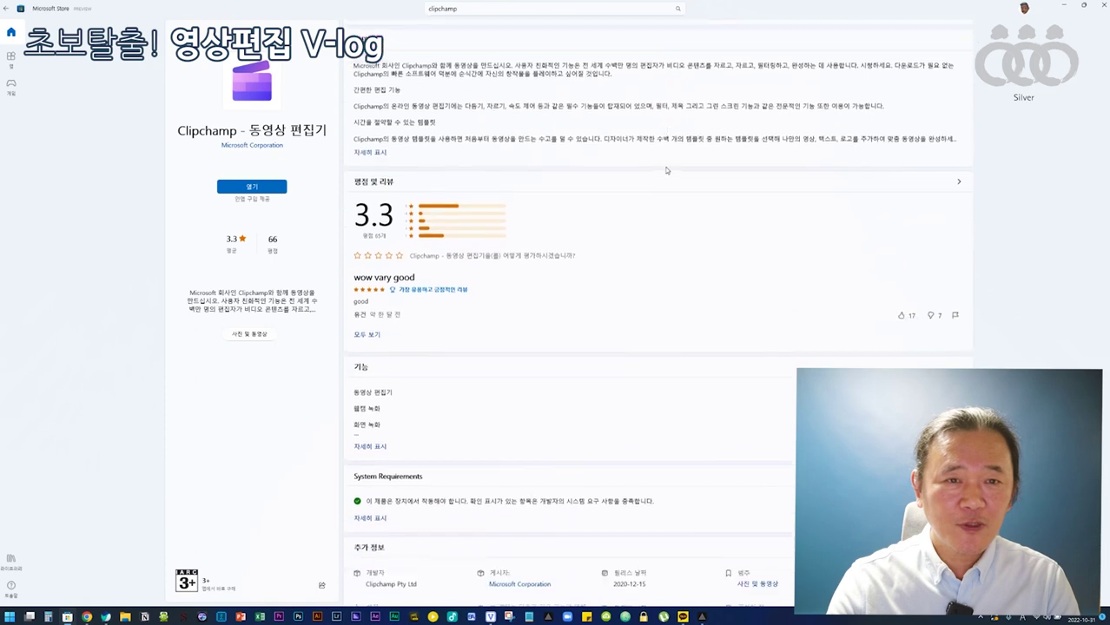
pyautogui.scroll(1, 521, 171)
pyautogui.scroll(-1, 473, 171)
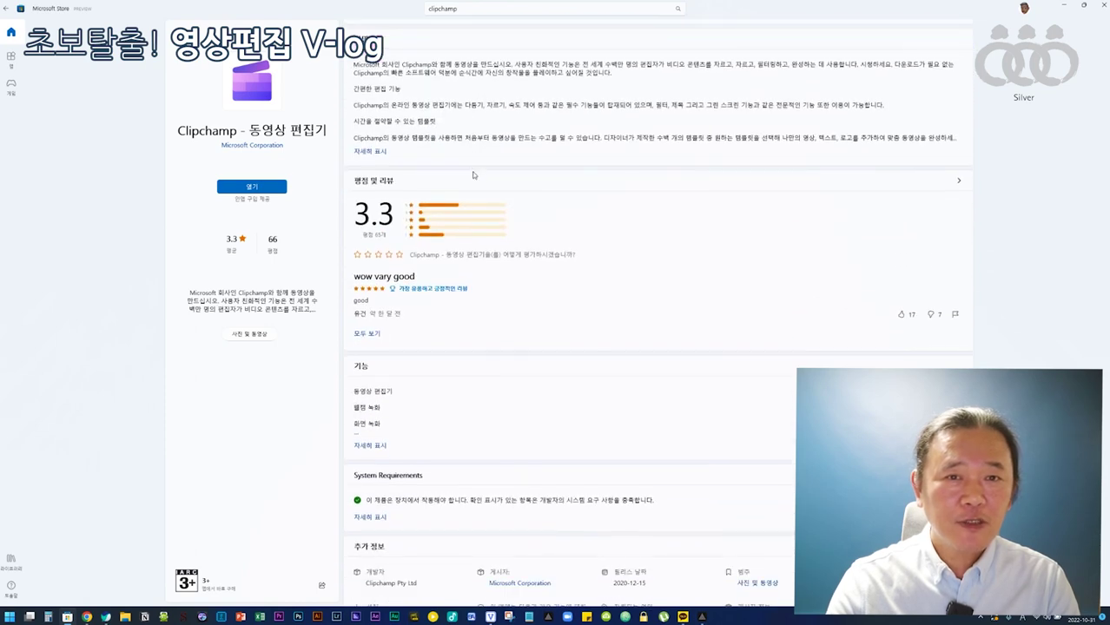
pyautogui.scroll(-1, 474, 175)
pyautogui.scroll(1, 538, 139)
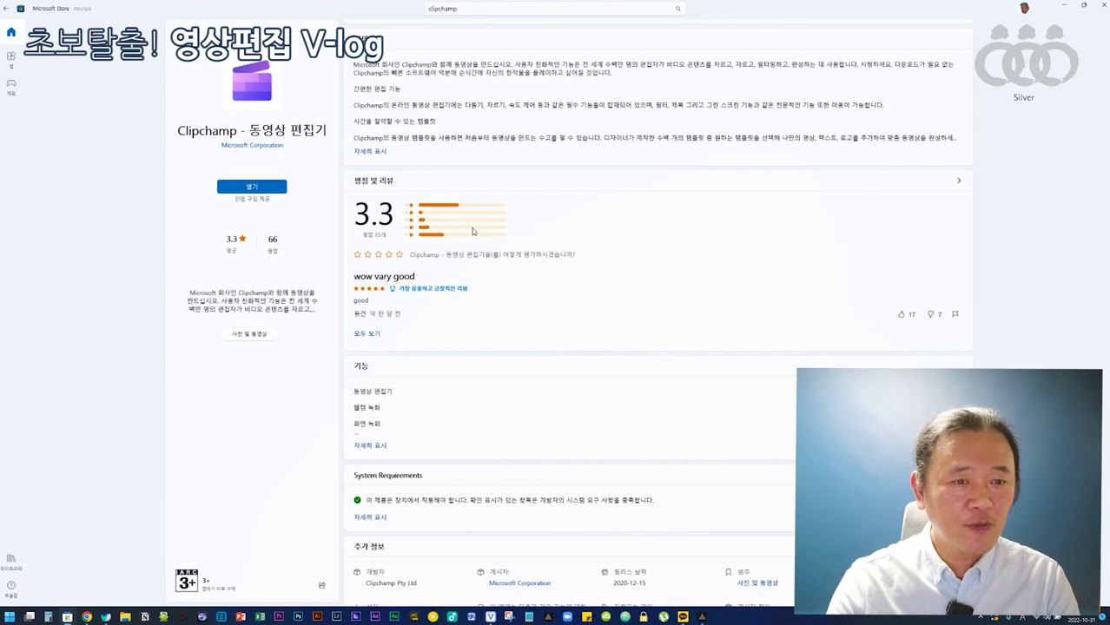
pyautogui.scroll(-2, 383, 257)
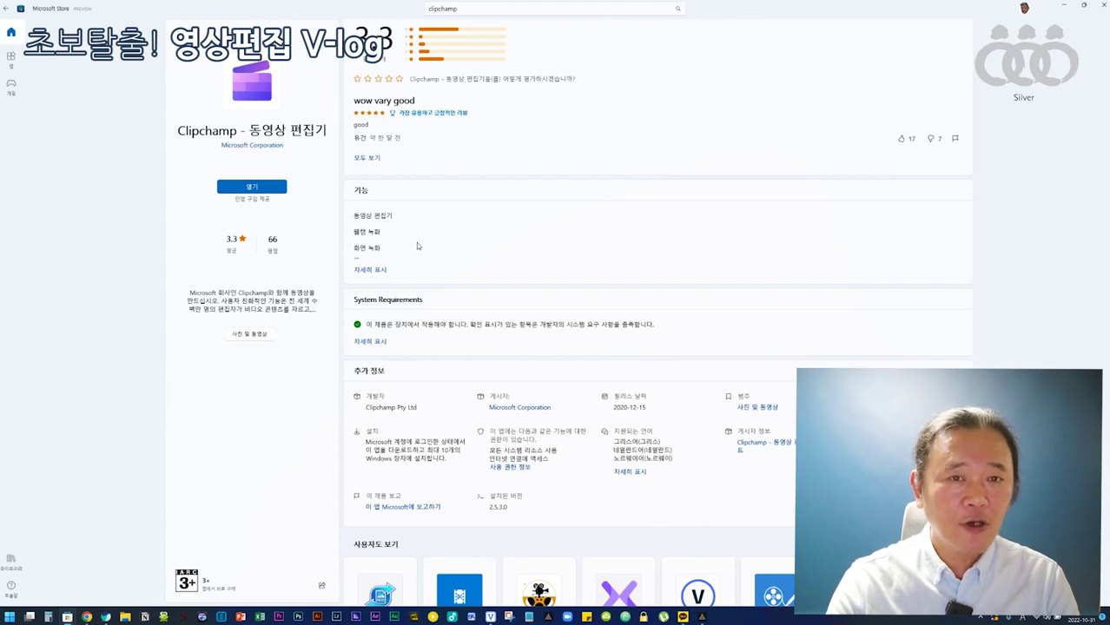
pyautogui.scroll(4, 417, 246)
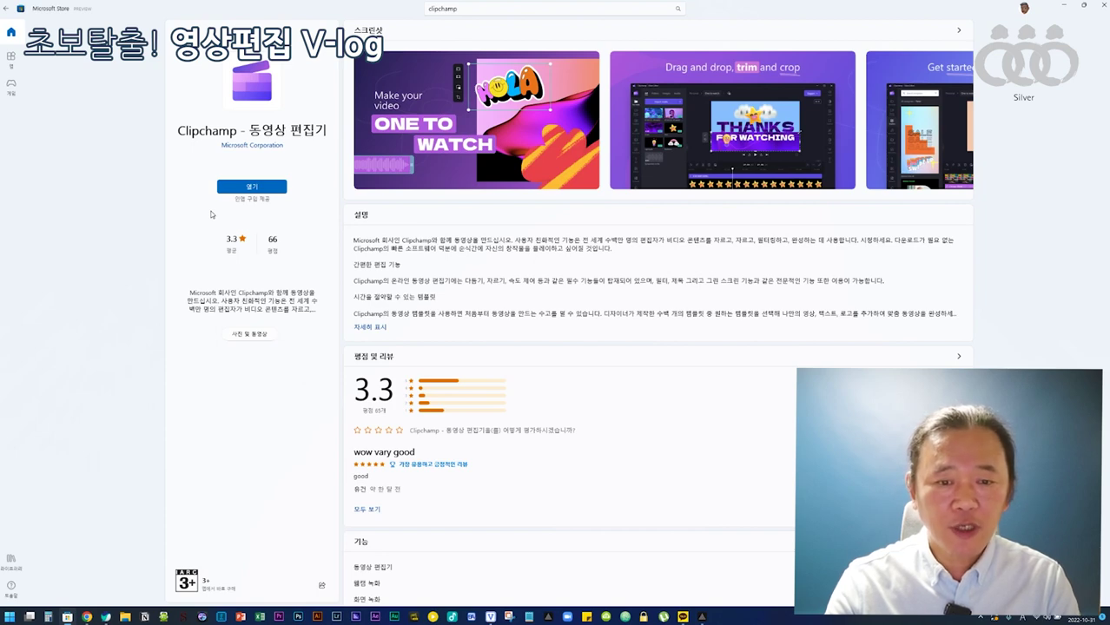
# Launch Clipchamp from its store page and sign out of the current account.
pyautogui.click(252, 188)
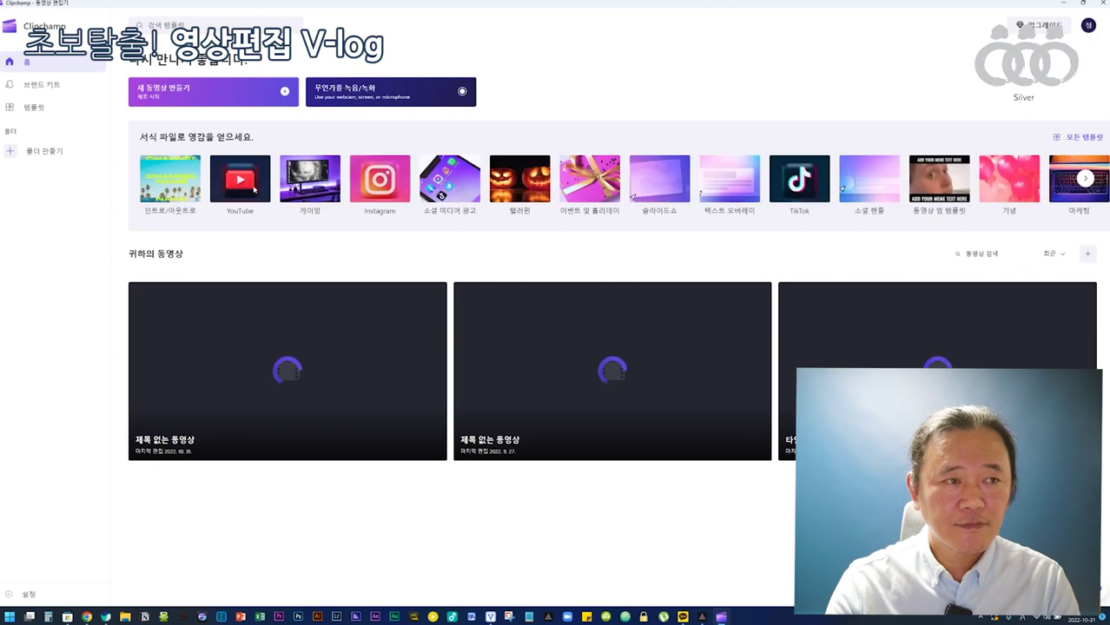
pyautogui.click(1088, 26)
pyautogui.click(1018, 132)
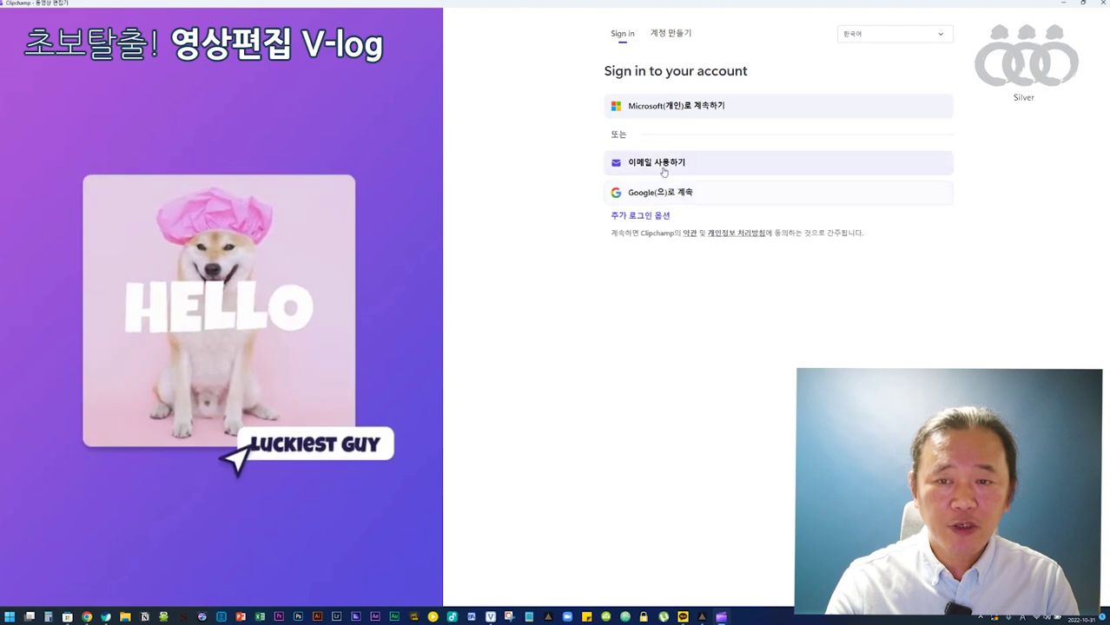
# Review the additional sign-in options and the e-mail account creation form, and return to the sign-in choices.
pyautogui.click(631, 215)
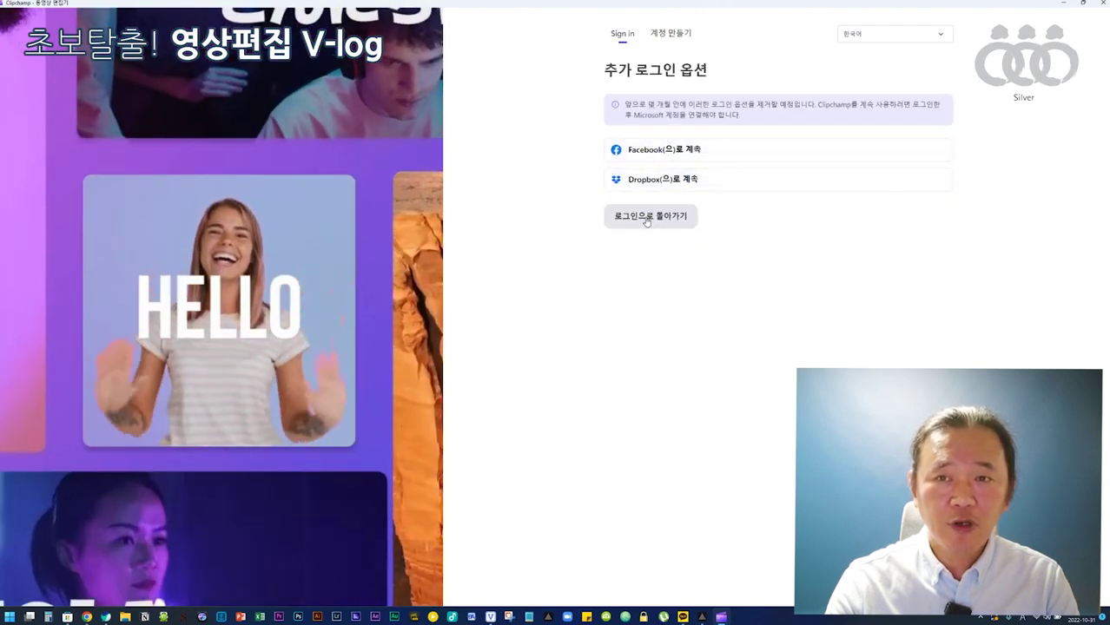
pyautogui.click(646, 219)
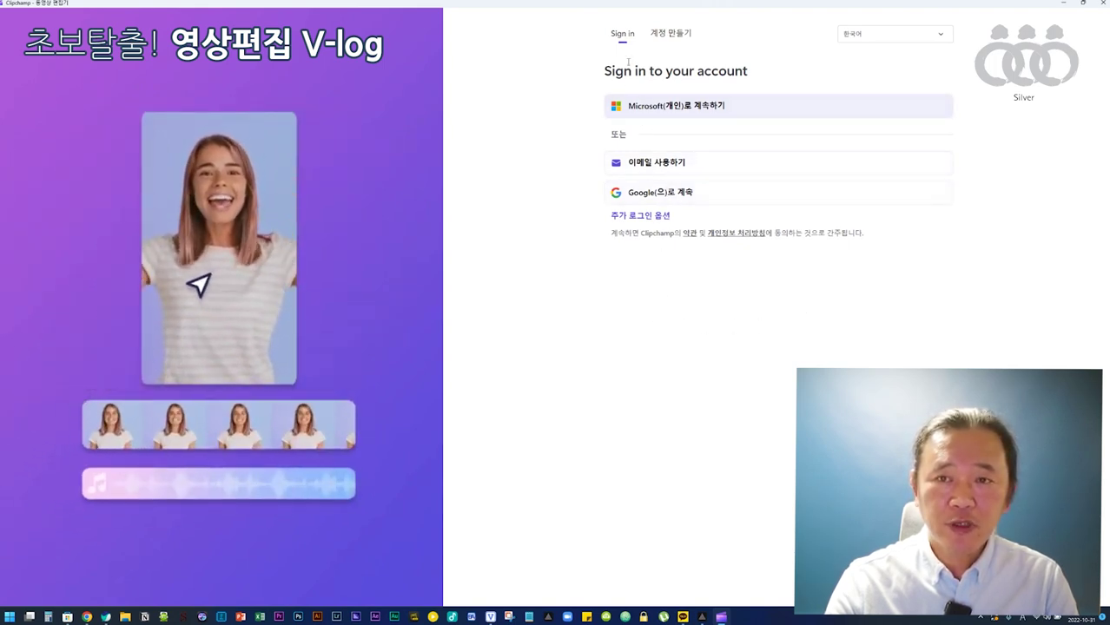
pyautogui.click(671, 35)
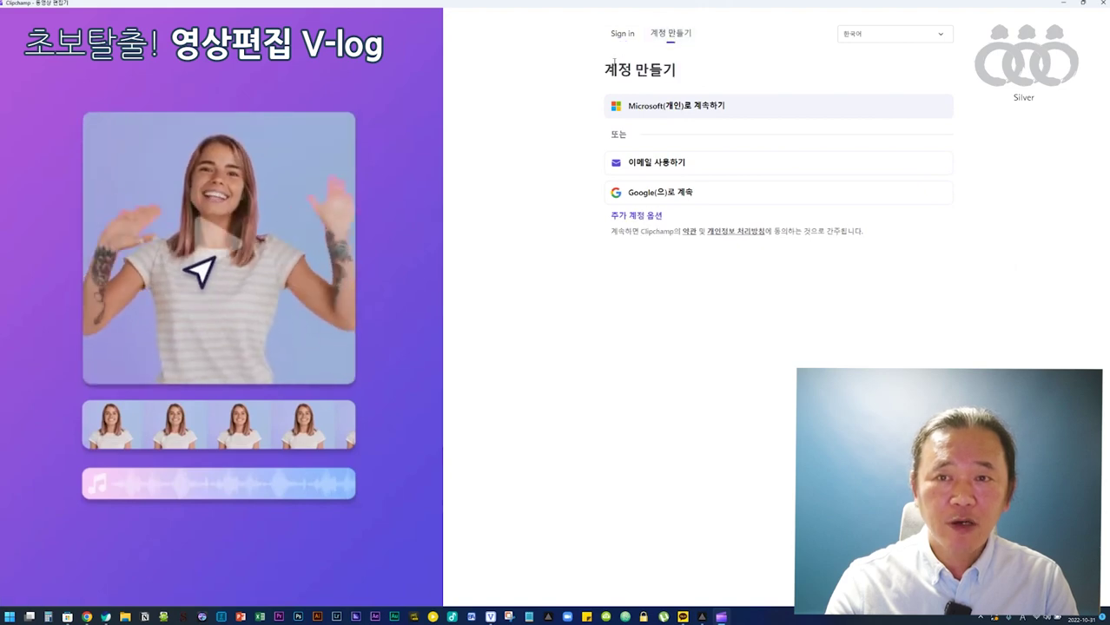
pyautogui.click(639, 168)
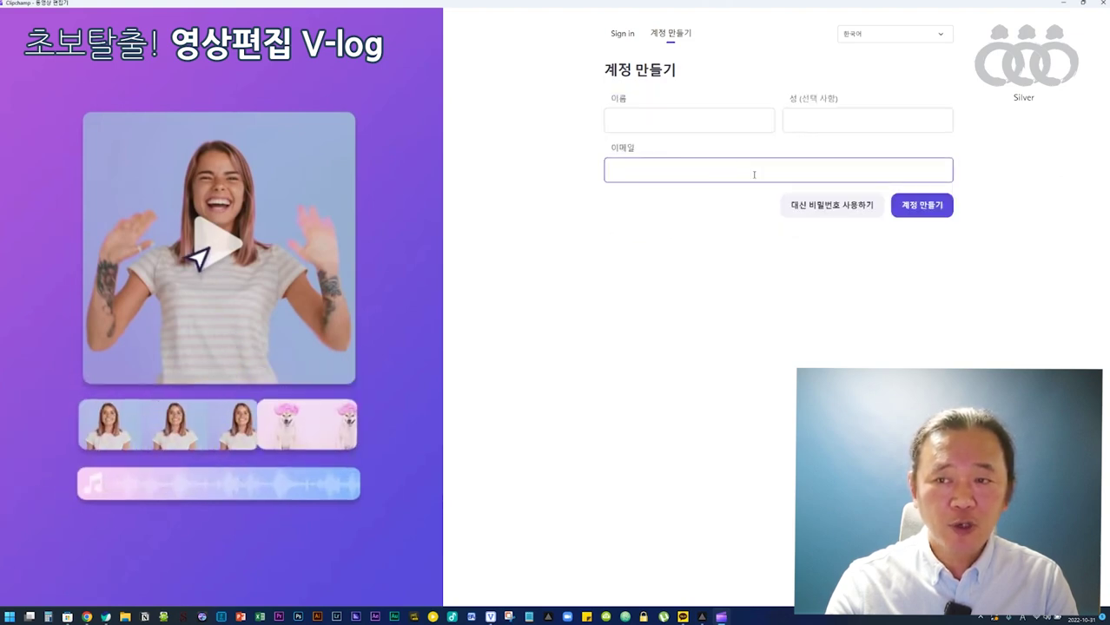
pyautogui.click(622, 33)
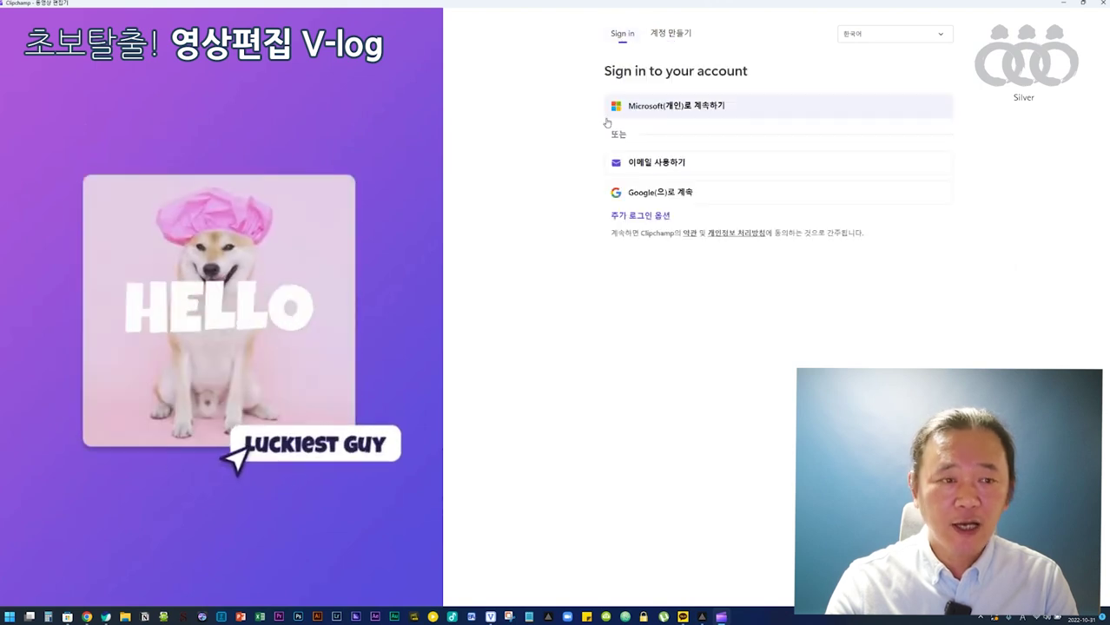
# Sign in to Clipchamp with the saved personal Microsoft account.
pyautogui.click(661, 114)
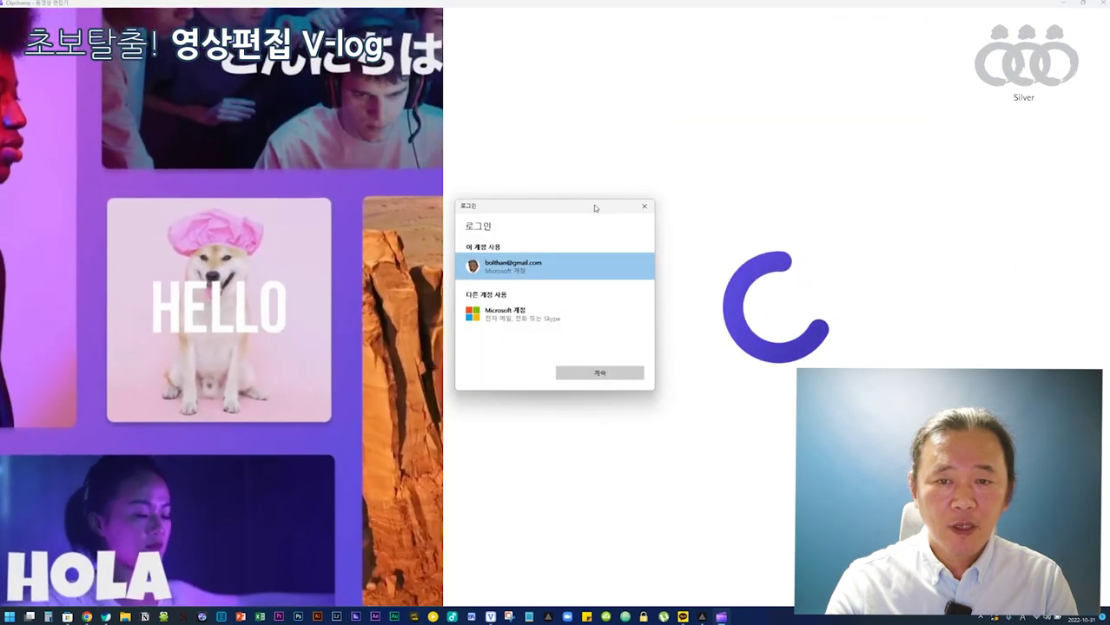
pyautogui.moveTo(596, 209); pyautogui.dragTo(706, 165)
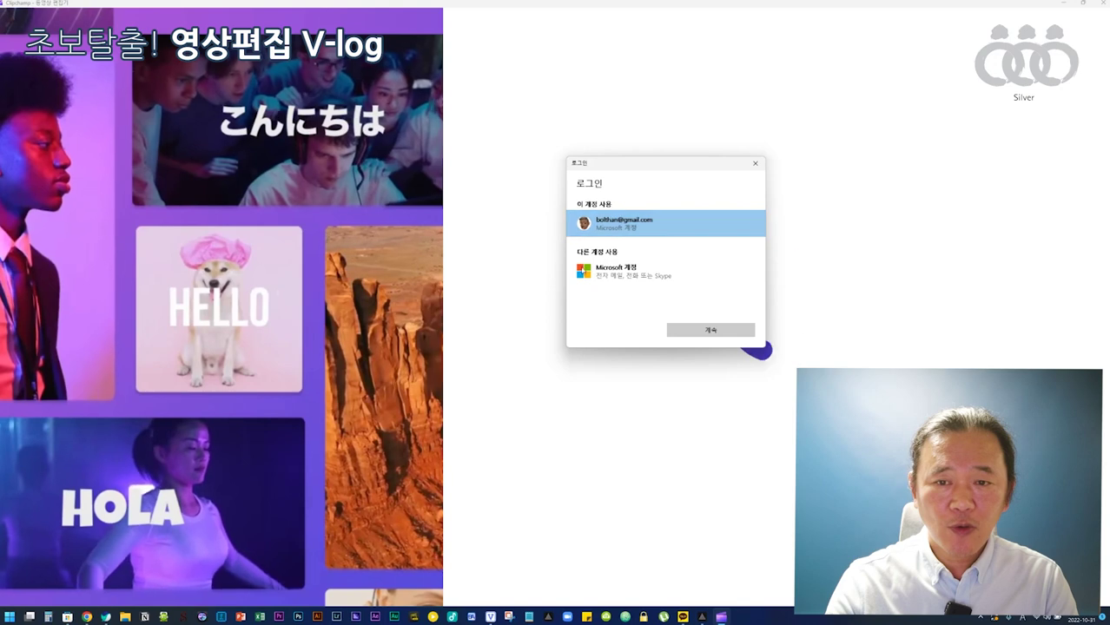
pyautogui.click(703, 329)
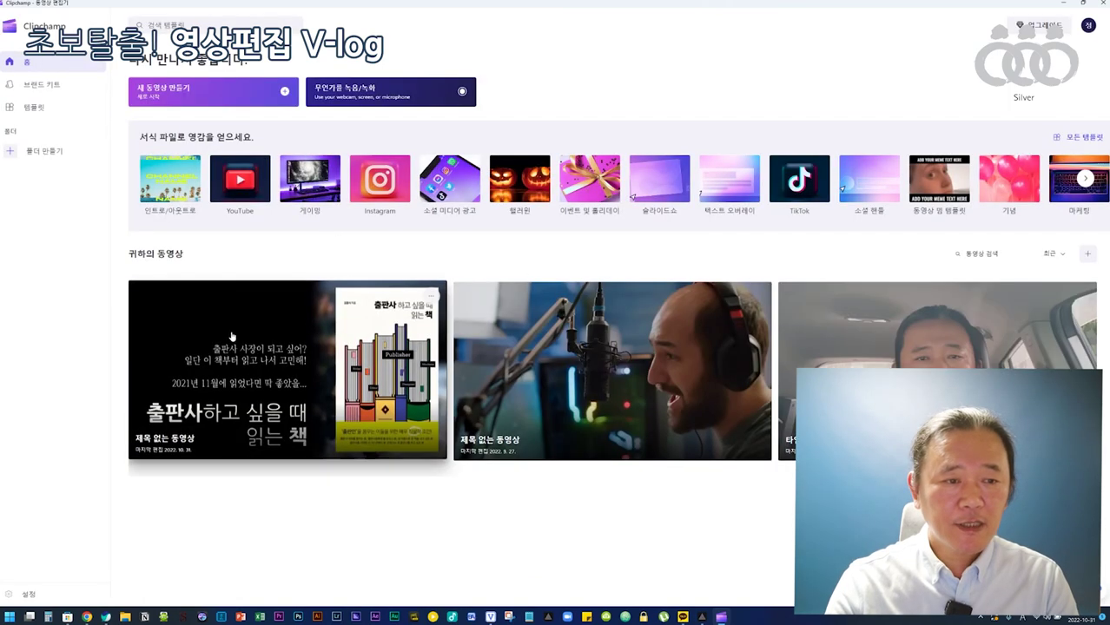
# Delete all three existing videos under 귀하의 동영상 on the home page.
pyautogui.click(436, 299)
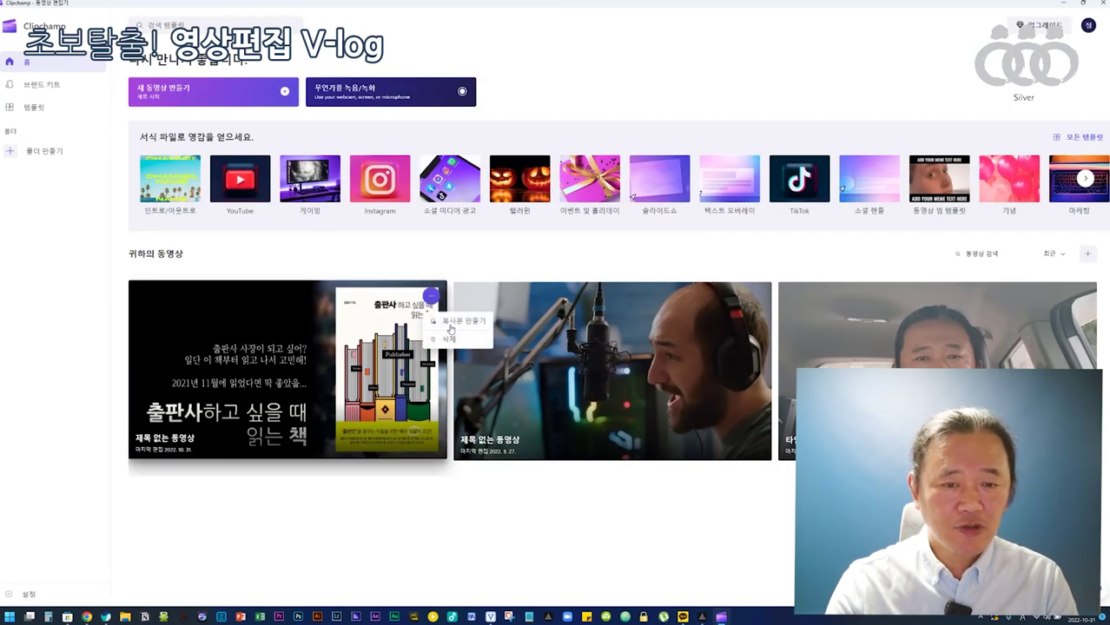
pyautogui.click(453, 340)
pyautogui.click(477, 337)
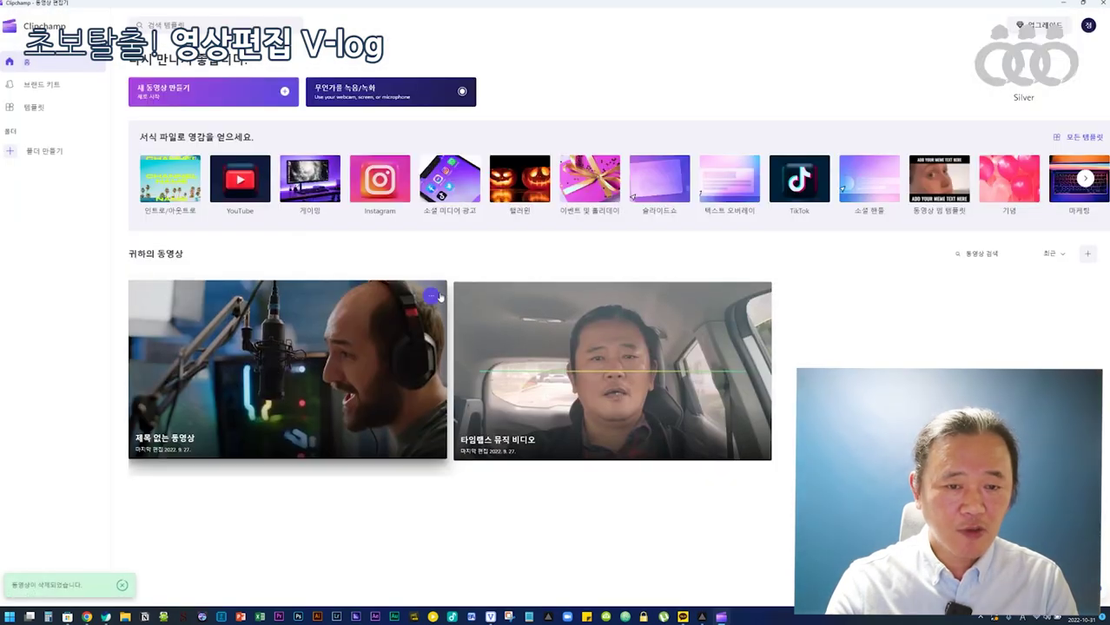
pyautogui.click(432, 296)
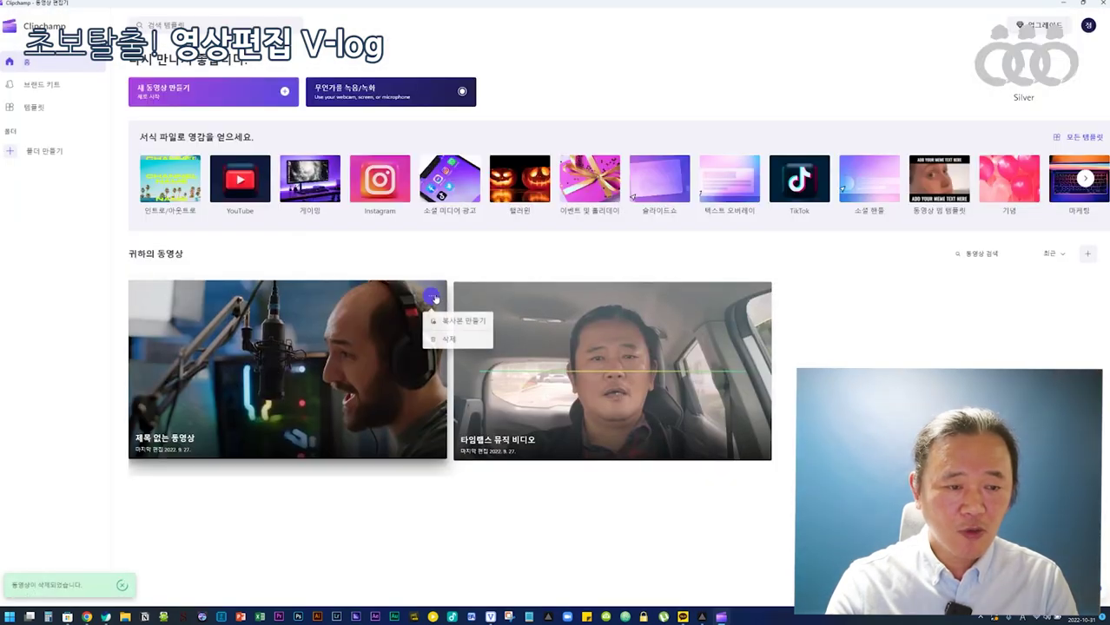
pyautogui.click(446, 339)
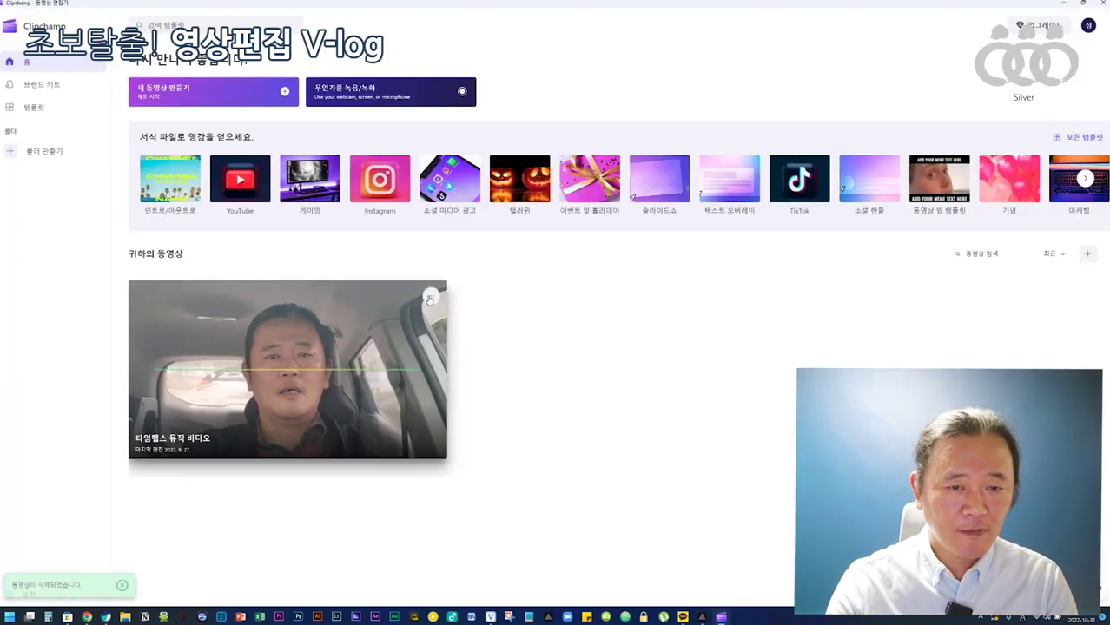
pyautogui.click(430, 298)
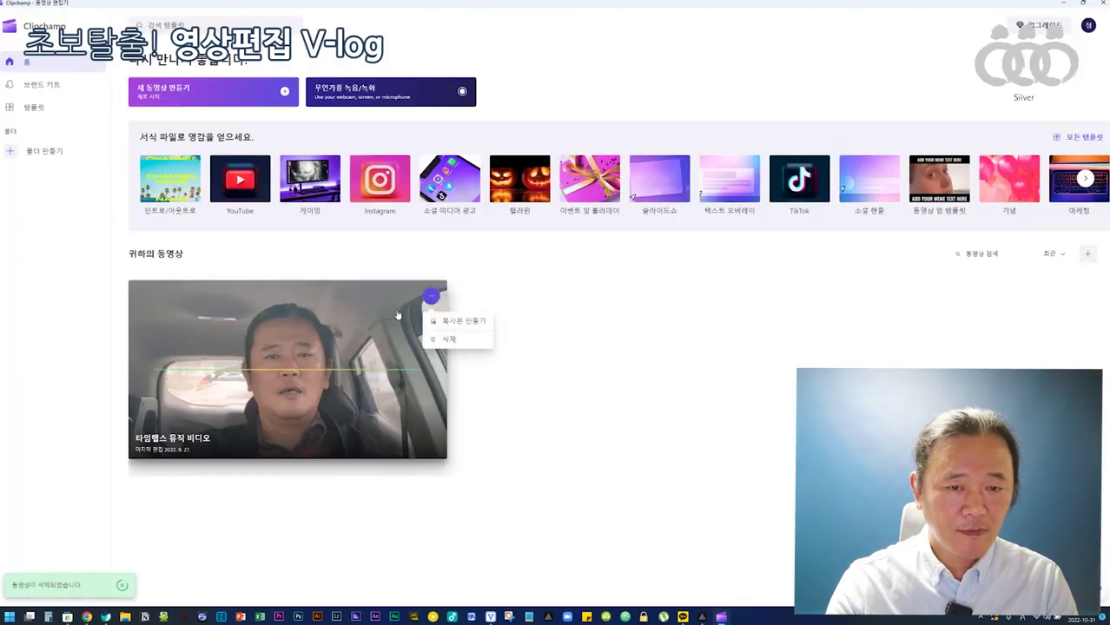
pyautogui.click(437, 338)
pyautogui.click(456, 331)
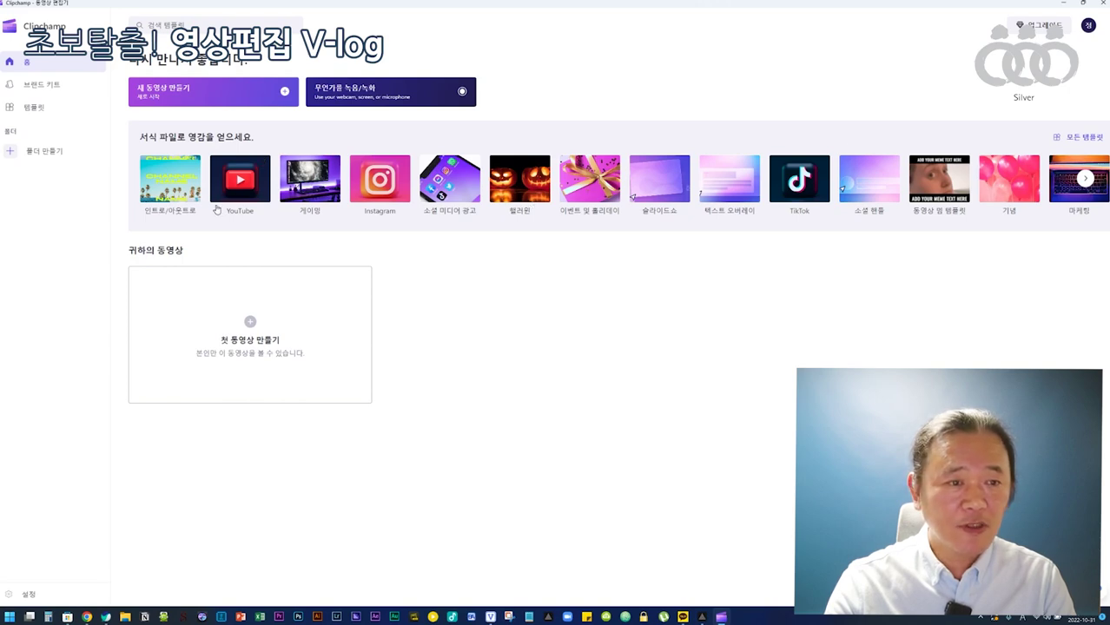
# Browse further through the template categories and show the 결혼식 (wedding) templates.
pyautogui.click(1085, 179)
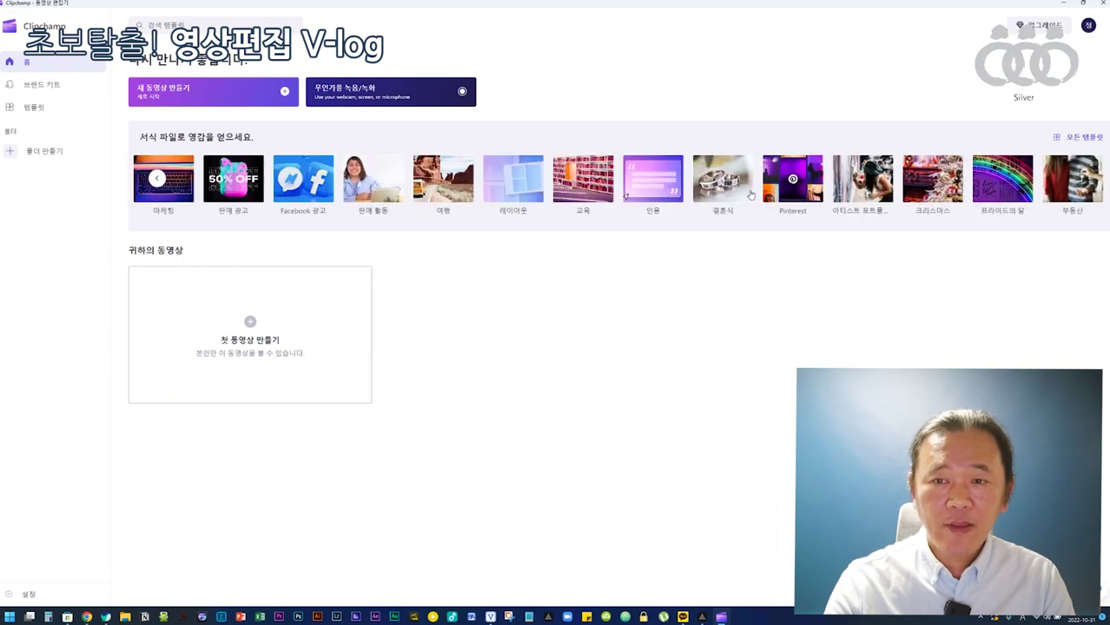
pyautogui.click(716, 182)
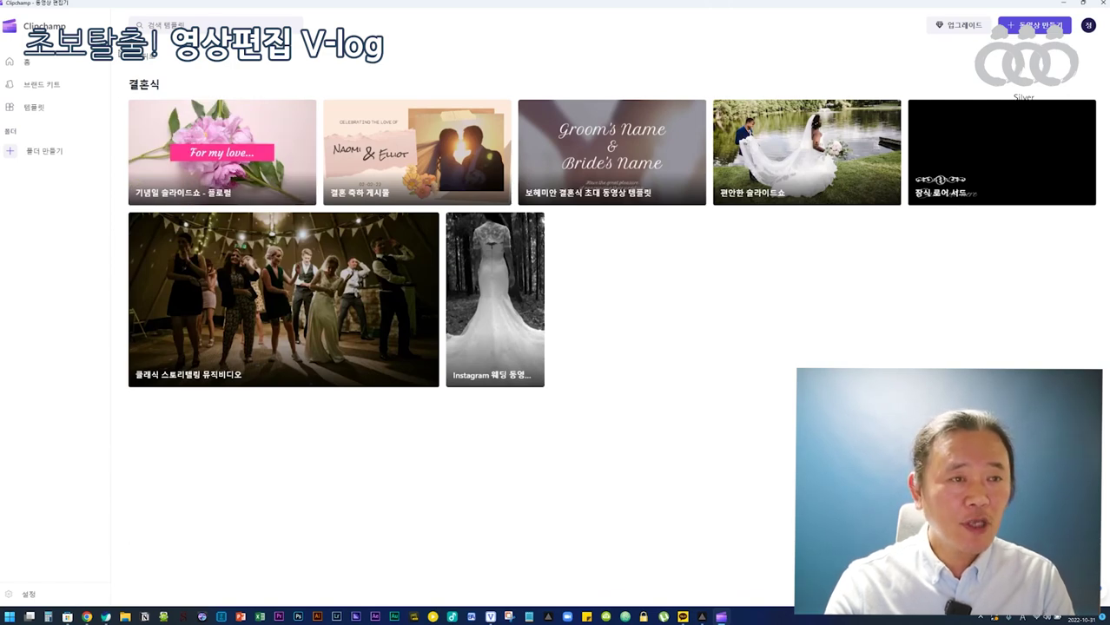
# View the 부동산 (real estate) templates from the home page's template categories, and return to the home page.
pyautogui.click(131, 61)
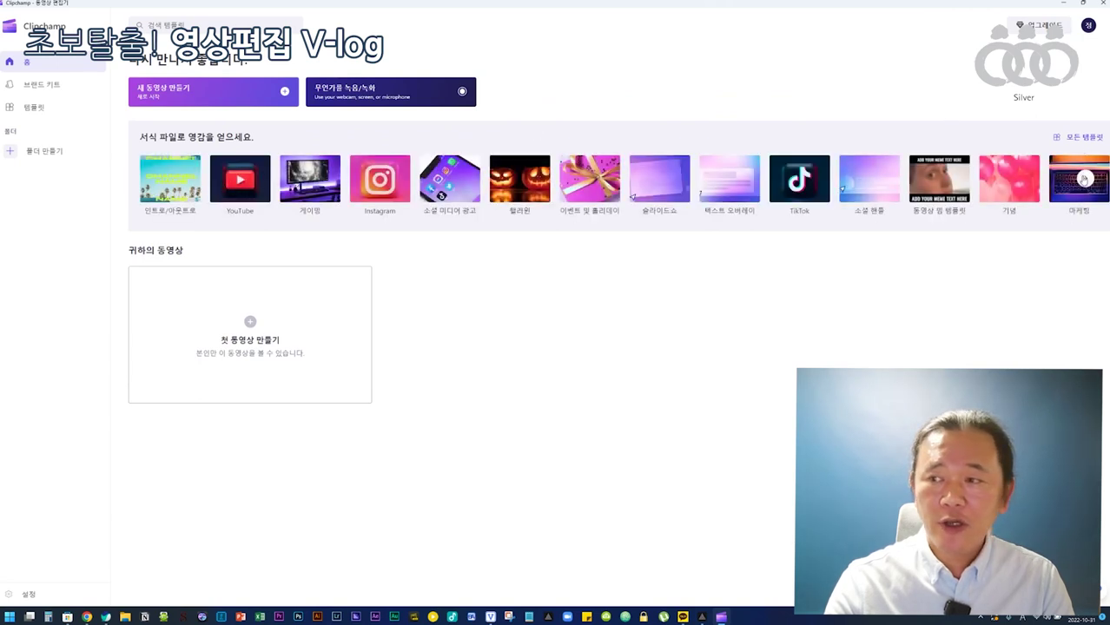
pyautogui.hscroll(10, 631, 198)
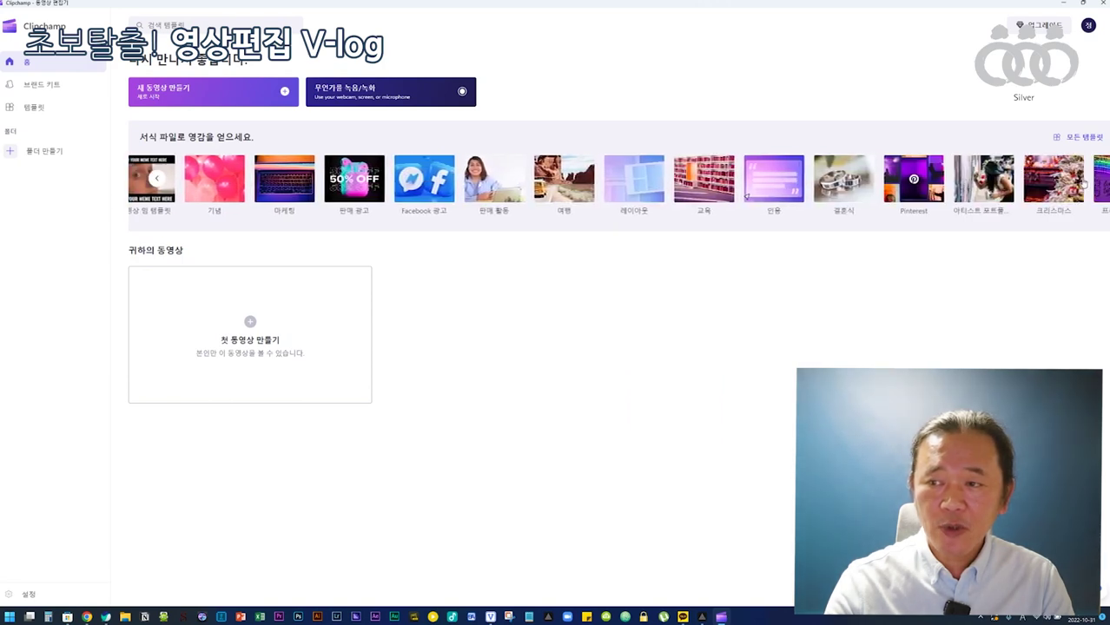
pyautogui.click(1073, 178)
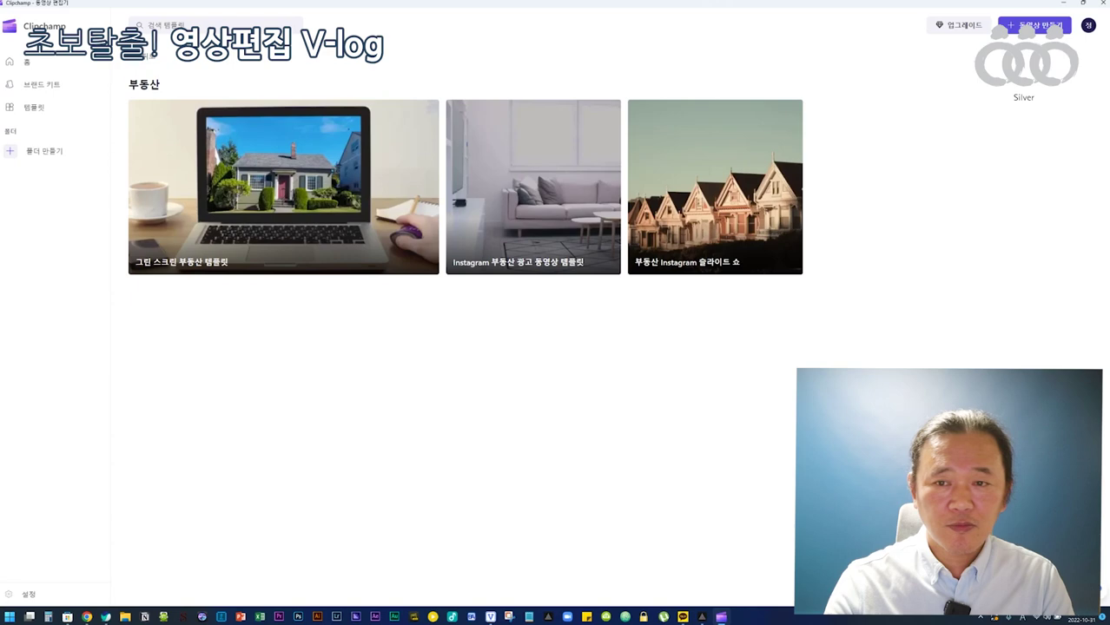
pyautogui.click(133, 61)
pyautogui.moveTo(1022, 197); pyautogui.dragTo(585, 207)
pyautogui.click(566, 244)
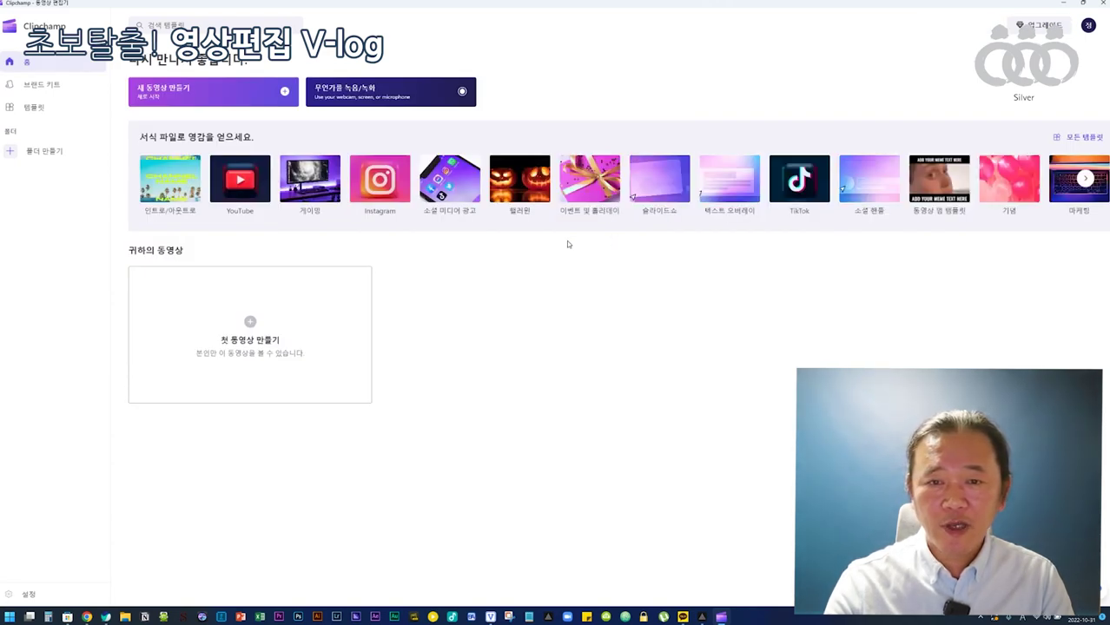
# Browse the YouTube templates and create a project from the "YouTube 요리 인트로 - 사랑으로 요리하기" template.
pyautogui.click(244, 185)
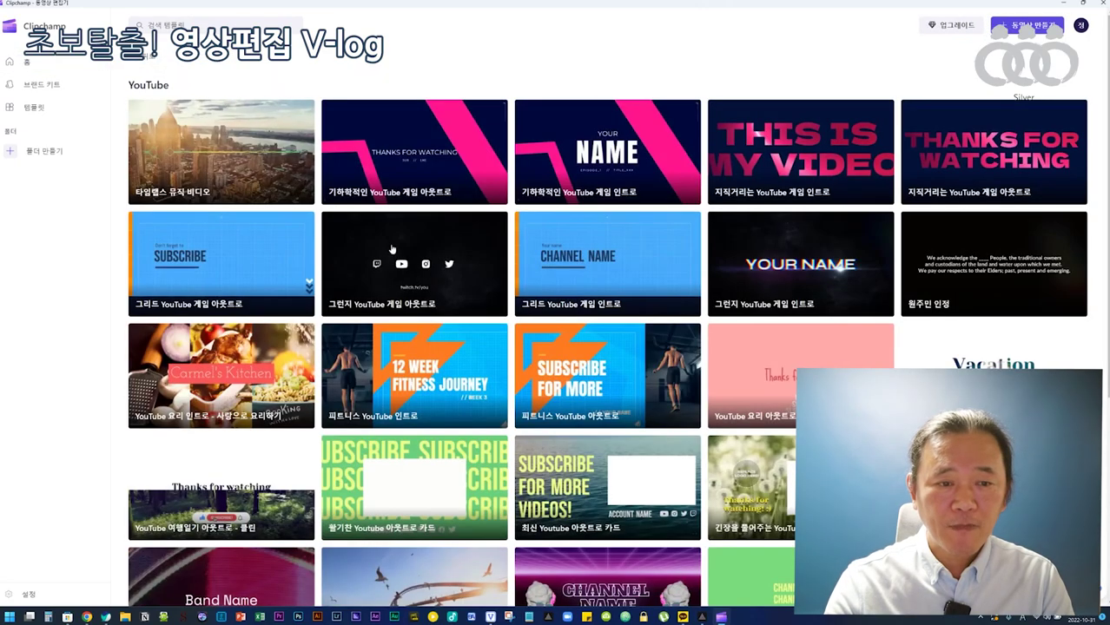
pyautogui.scroll(-4, 757, 328)
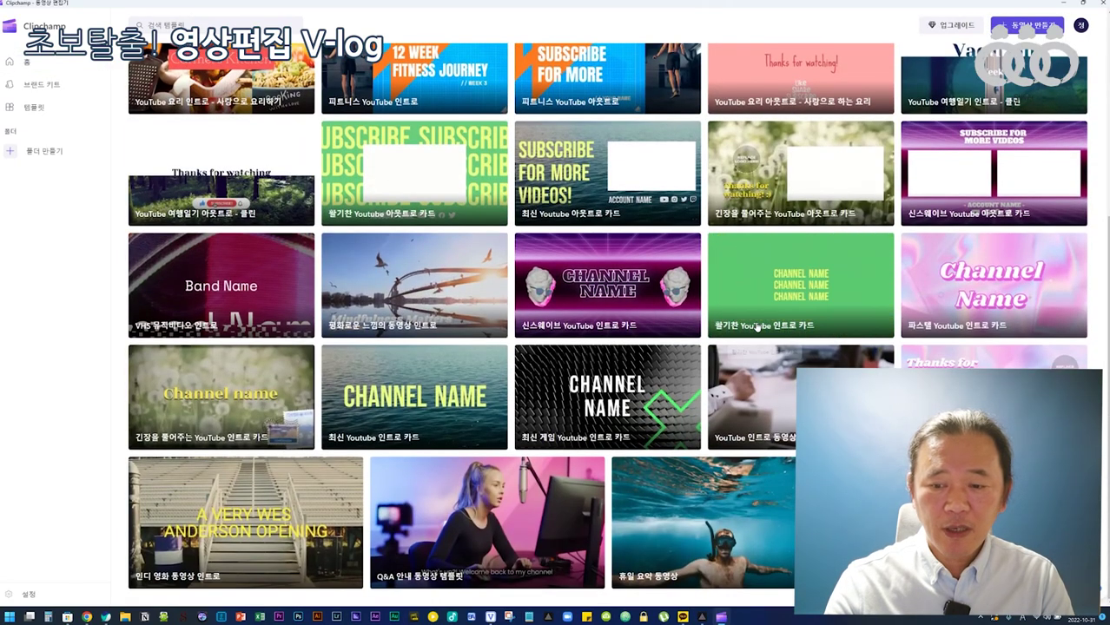
pyautogui.scroll(4, 757, 327)
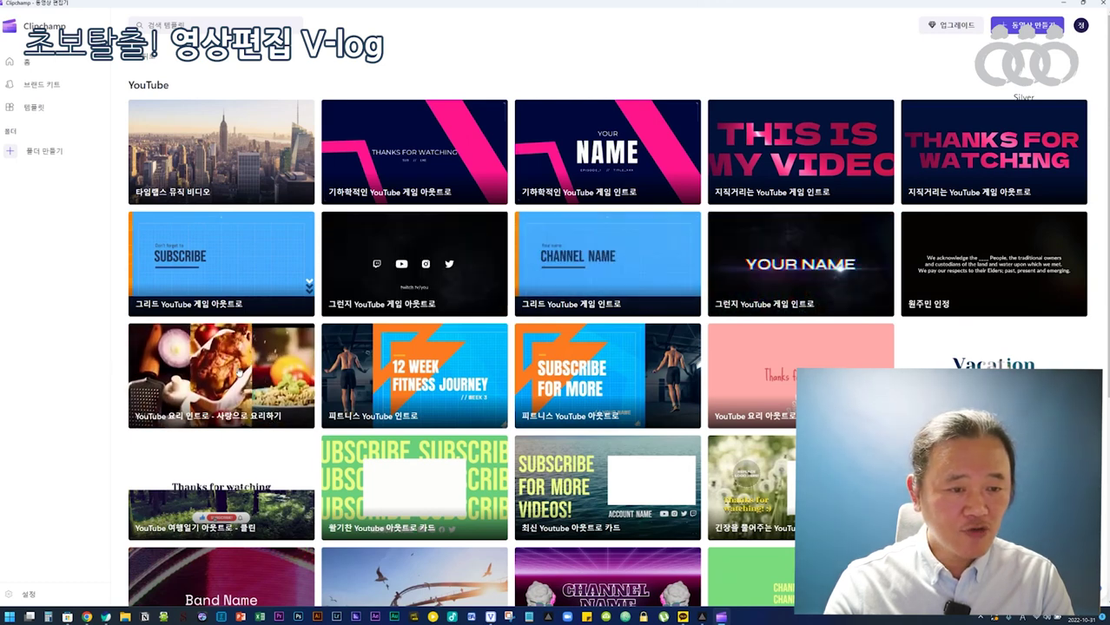
pyautogui.click(212, 370)
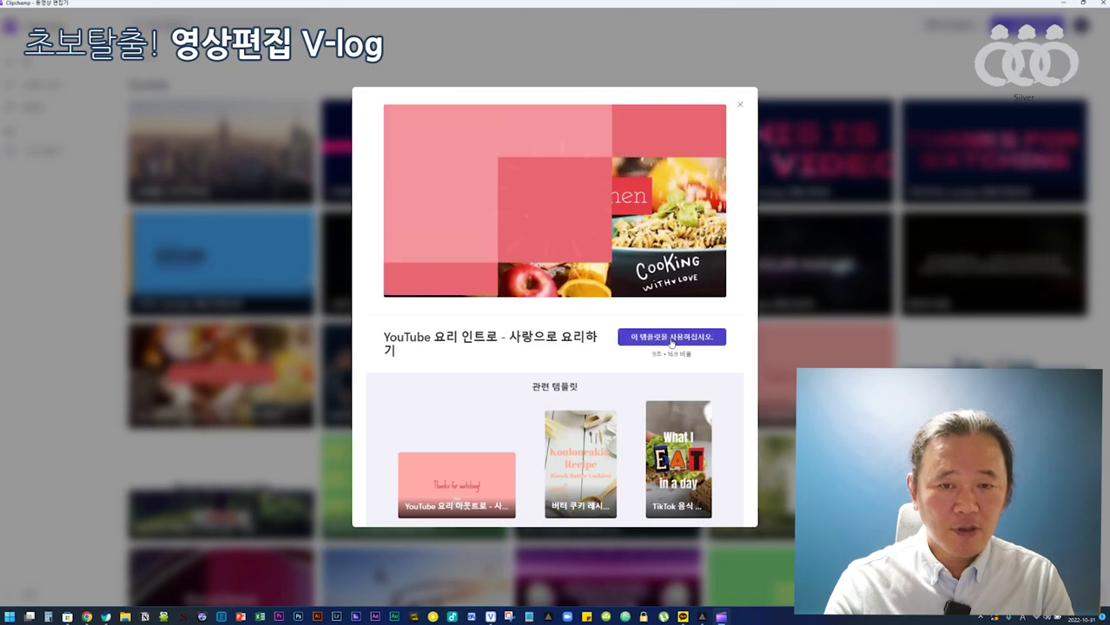
pyautogui.click(669, 338)
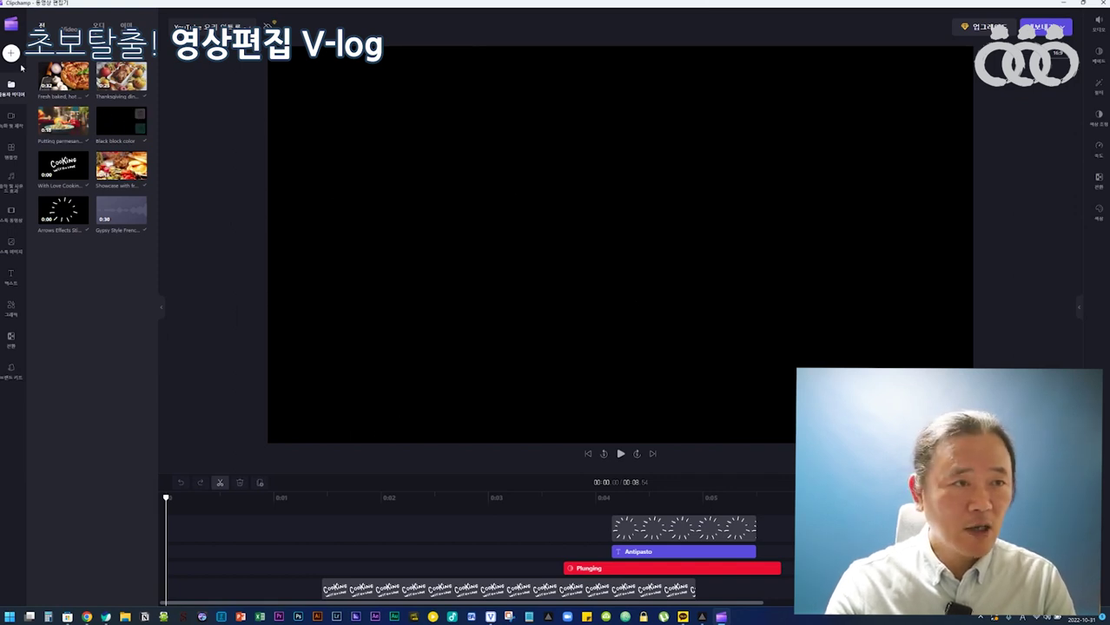
# Return from the editor to the home page and delete both "YouTube 요리 인트로 - 사랑으로 요리하기" videos.
pyautogui.click(11, 24)
pyautogui.click(35, 61)
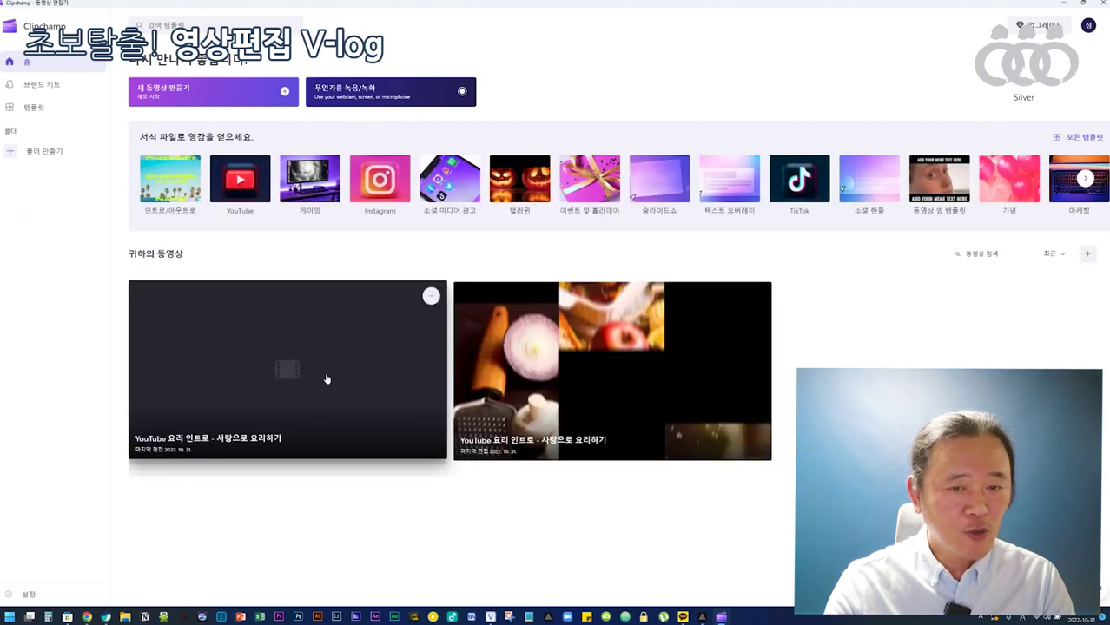
pyautogui.click(432, 298)
pyautogui.click(446, 342)
pyautogui.click(482, 344)
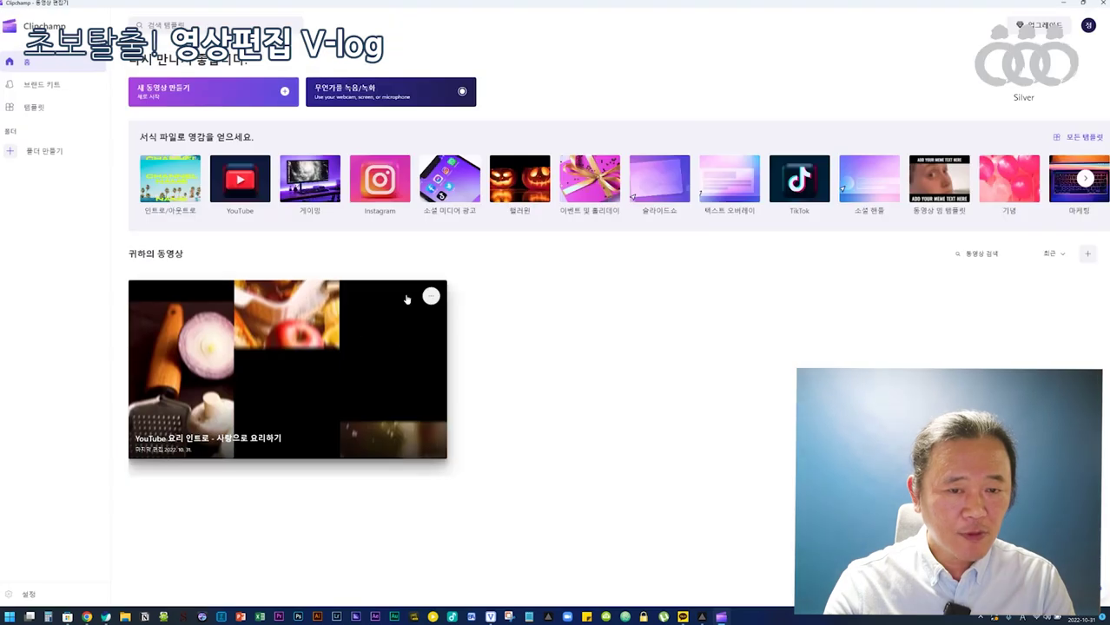
pyautogui.click(432, 297)
pyautogui.click(445, 340)
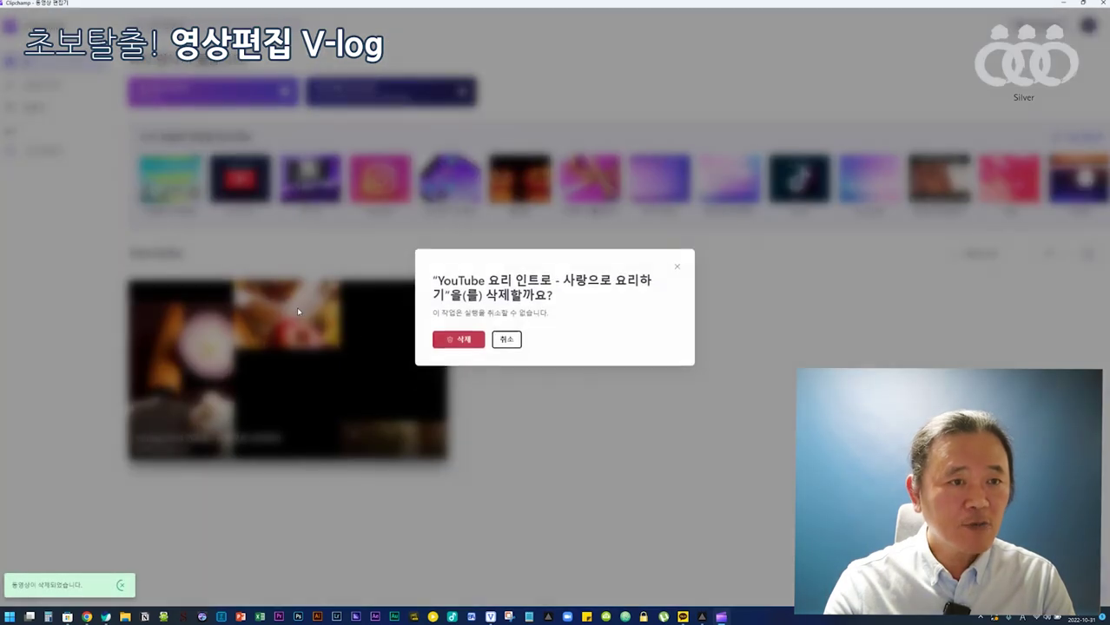
pyautogui.click(446, 339)
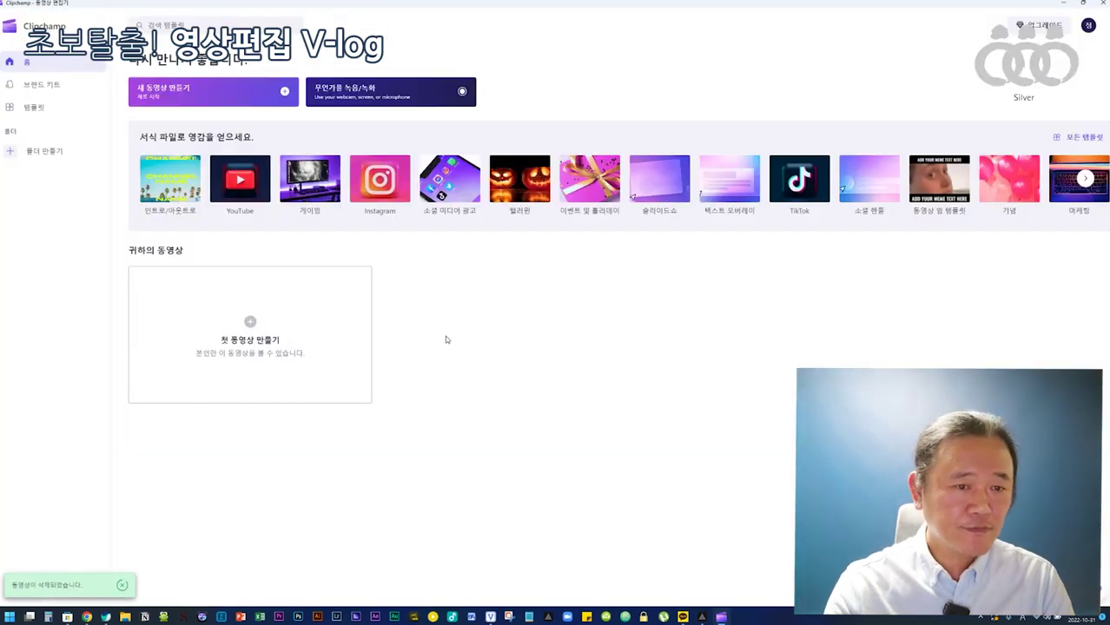